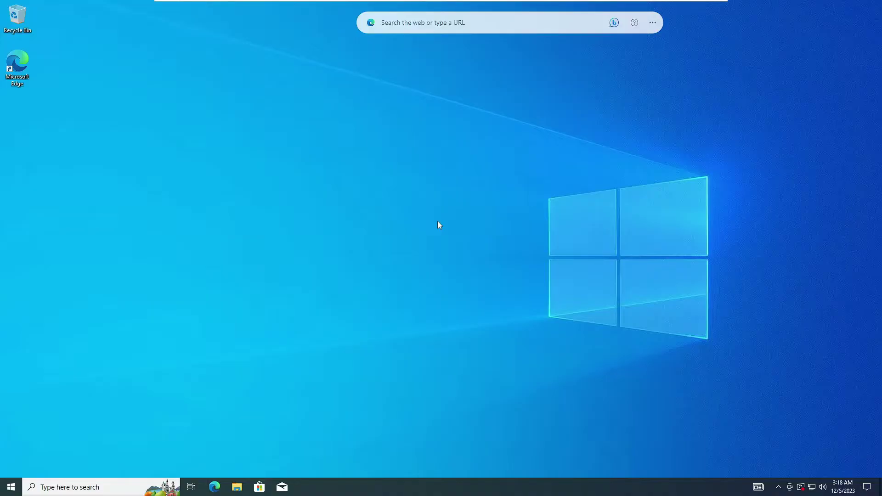
# - Restart the PC into the recovery environment with Shift+Restart from the Start power menu
pyautogui.click(10, 488)
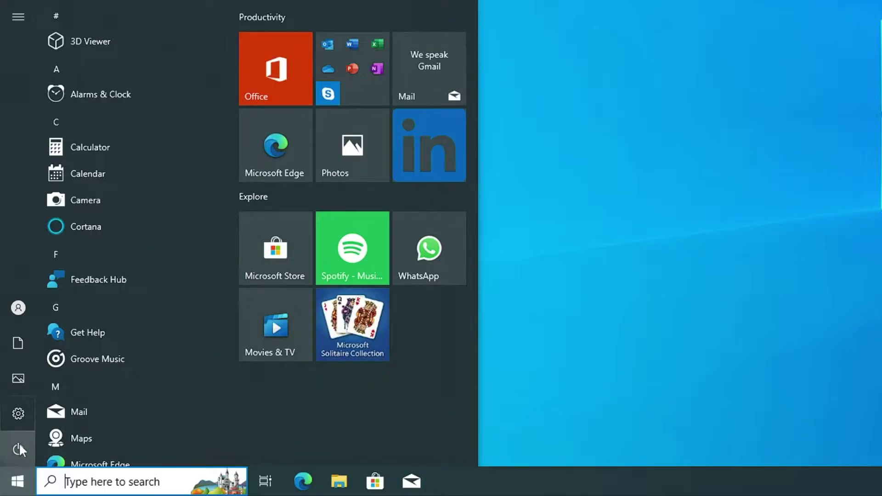
pyautogui.moveTo(14, 469)
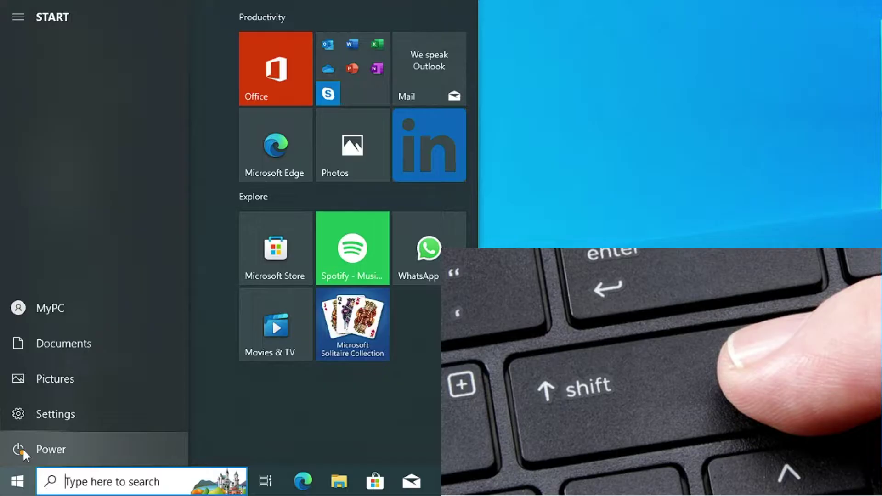
pyautogui.click(23, 448)
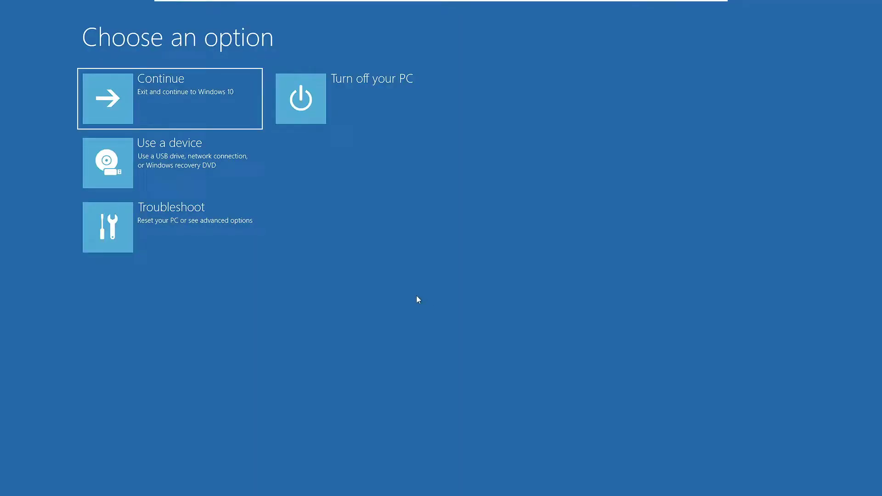
# - Go to Troubleshoot and bring up the Reset this PC options
pyautogui.click(191, 230)
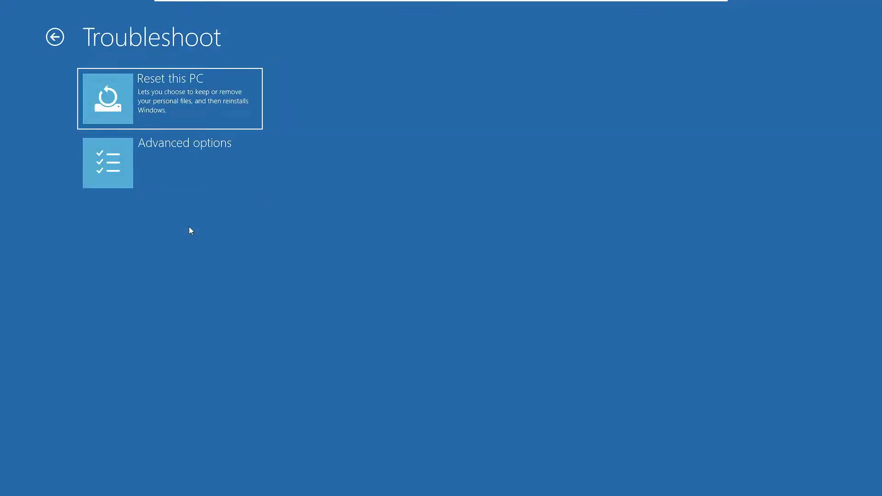
pyautogui.click(184, 82)
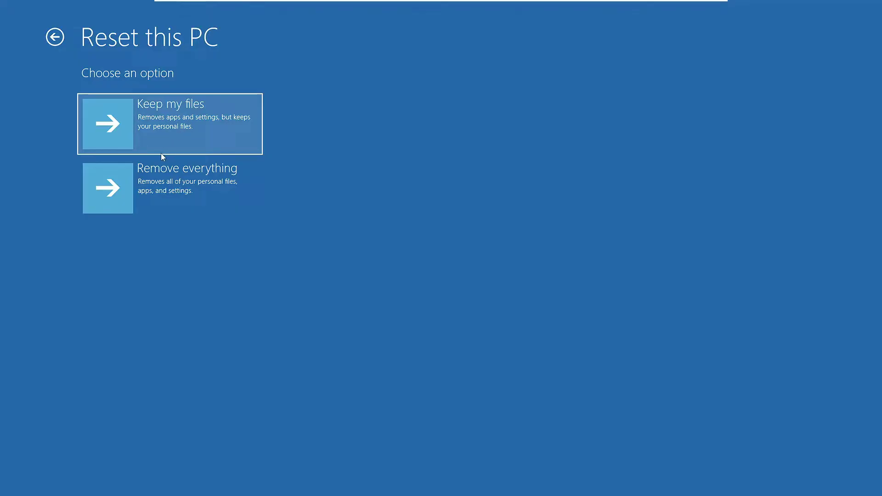
# - Reset the PC with Remove everything, Local reinstall and Fully clean the drive
pyautogui.click(188, 181)
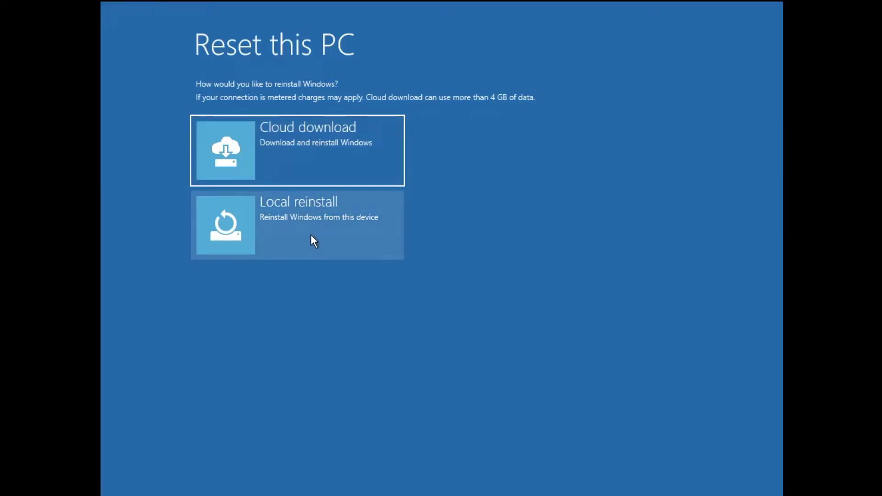
pyautogui.click(335, 225)
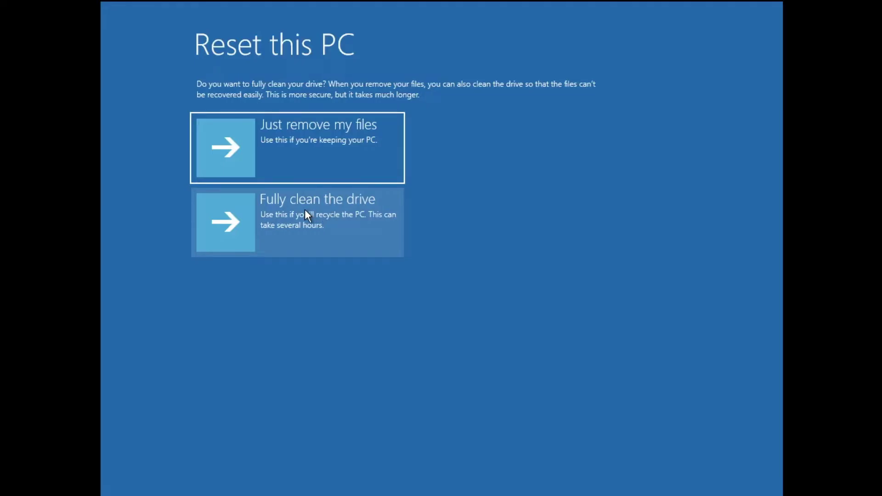
pyautogui.click(305, 209)
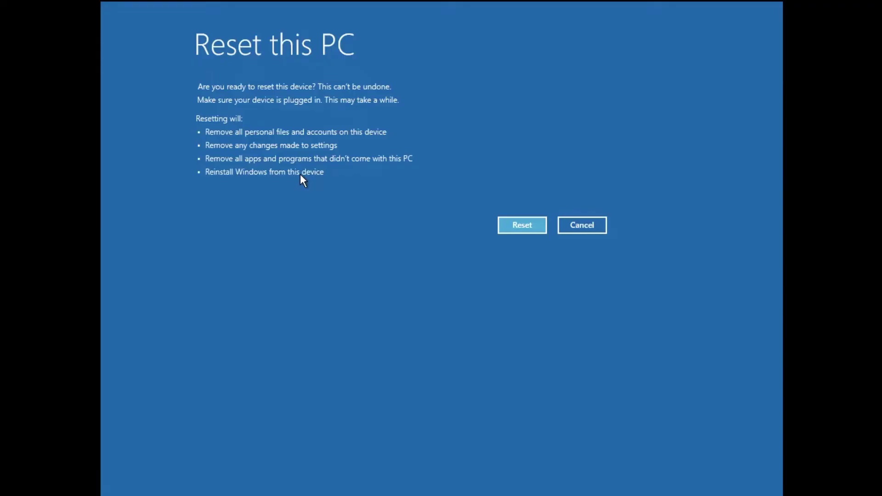
pyautogui.click(522, 225)
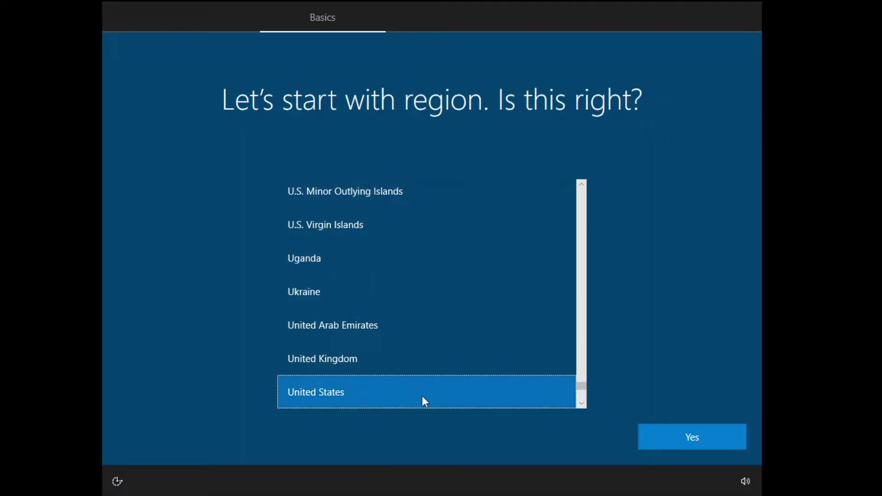
# - Confirm United States region and US keyboard, skip a second layout, and accept the license
pyautogui.click(708, 436)
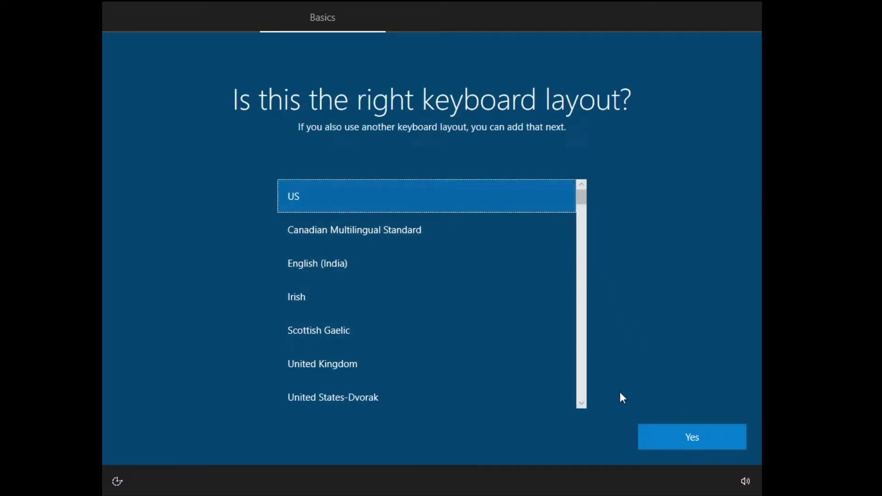
pyautogui.click(693, 440)
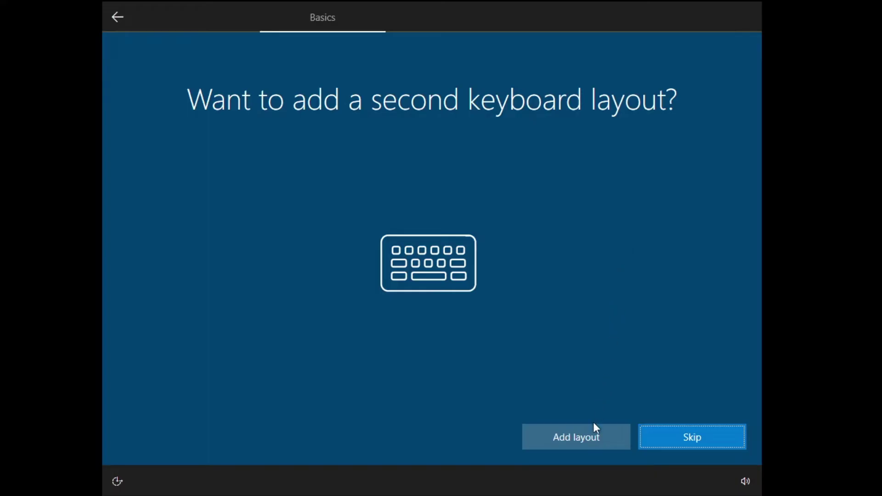
pyautogui.click(681, 438)
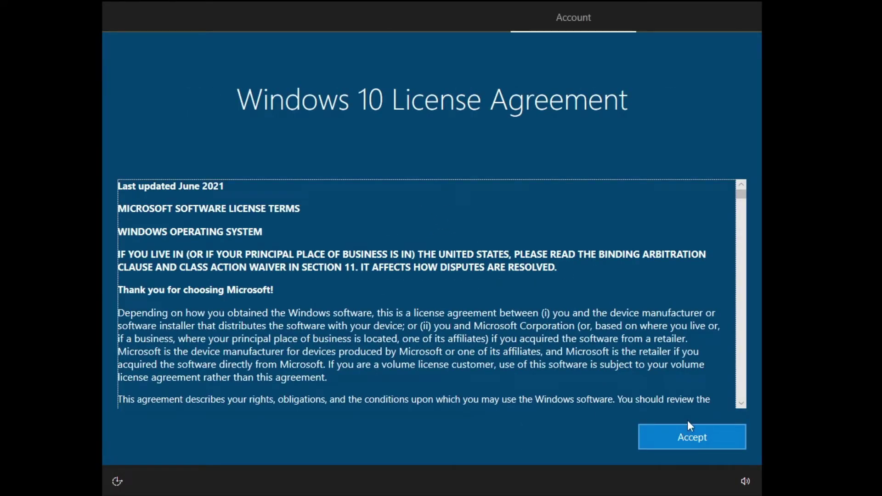
pyautogui.click(699, 439)
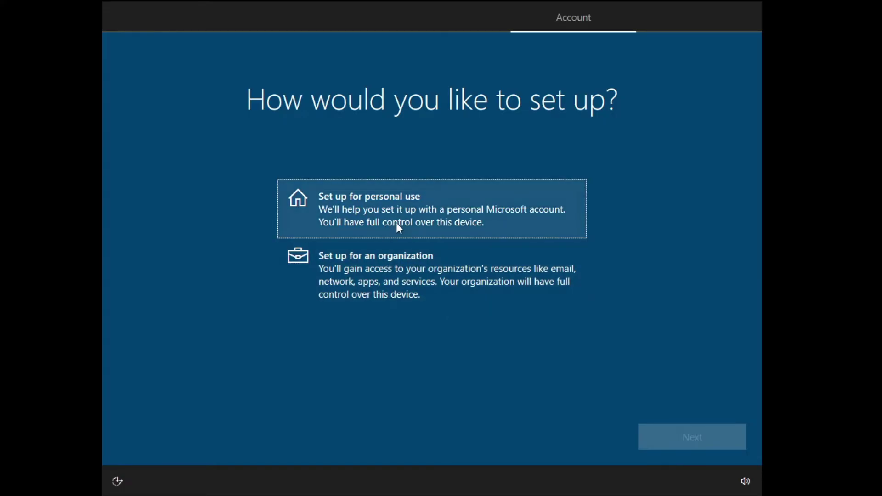
# - Choose personal use and sign in with the Microsoft account e-mail and password
pyautogui.click(405, 207)
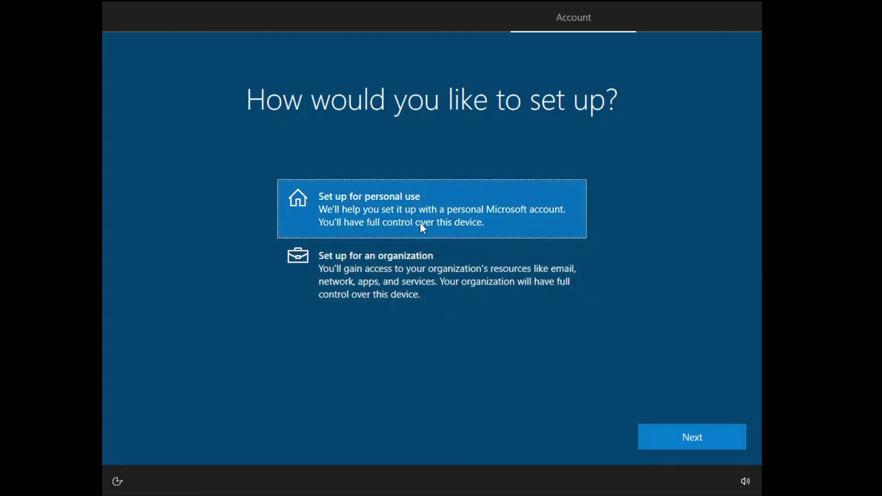
pyautogui.click(682, 438)
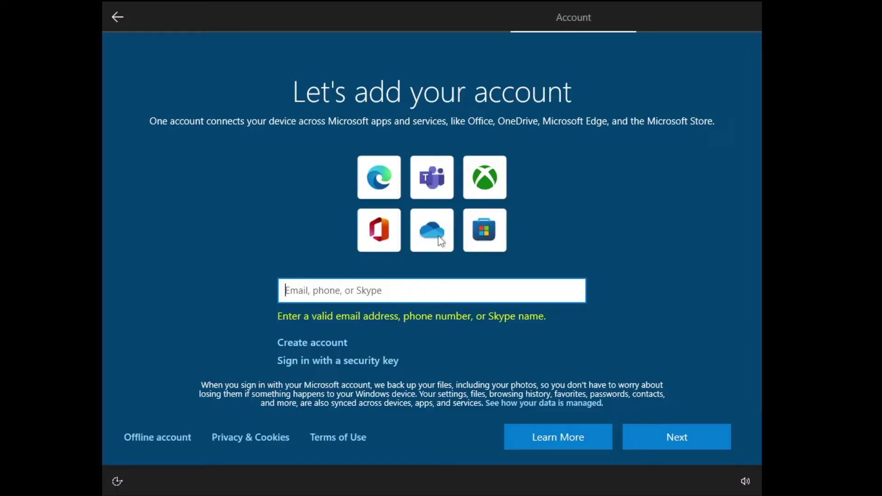
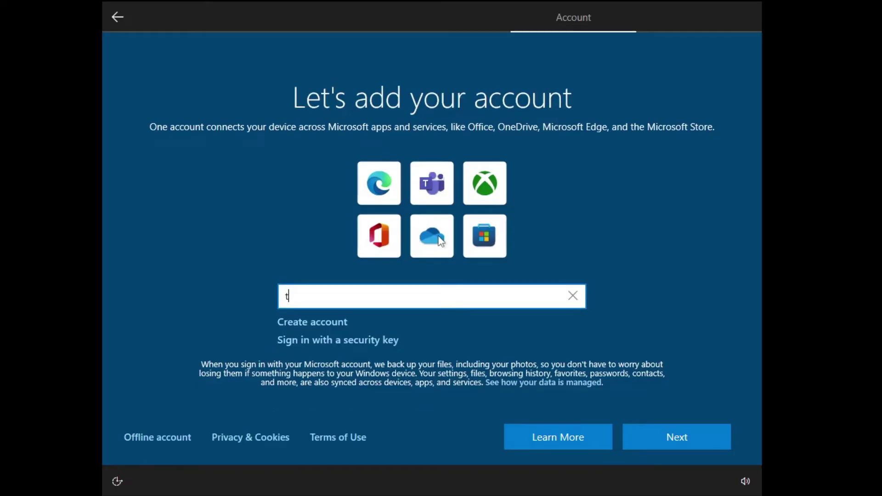
pyautogui.press('Return')
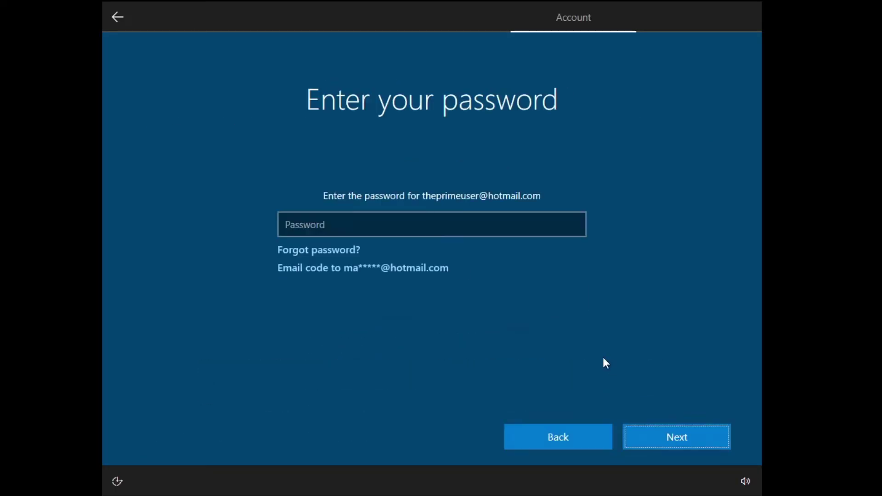
pyautogui.write('••••••••••')
pyautogui.click(655, 427)
# - Create a sign-in PIN, entering it twice to confirm
pyautogui.click(706, 445)
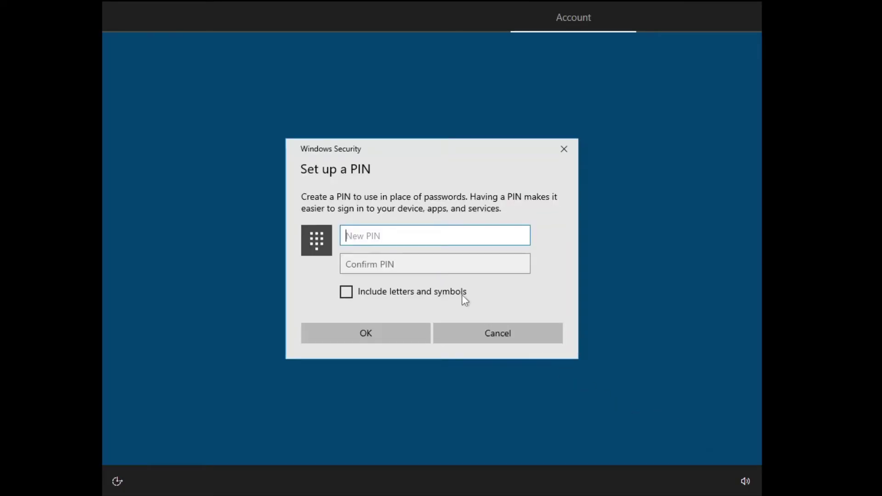
pyautogui.write('••••')
pyautogui.press('Tab')
pyautogui.write('••••')
pyautogui.click(366, 332)
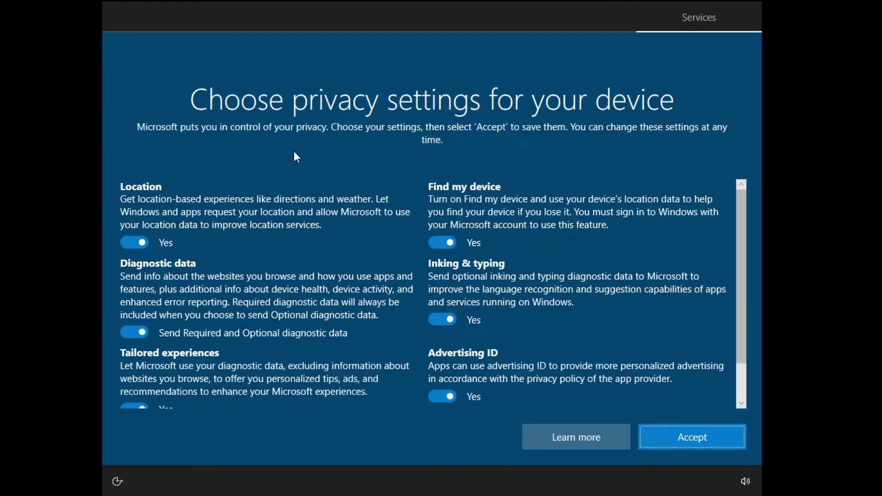
# - Turn off location, optional diagnostics, tailored experiences, Find my device, inking and advertising ID, then accept
pyautogui.click(133, 244)
pyautogui.click(138, 333)
pyautogui.click(140, 406)
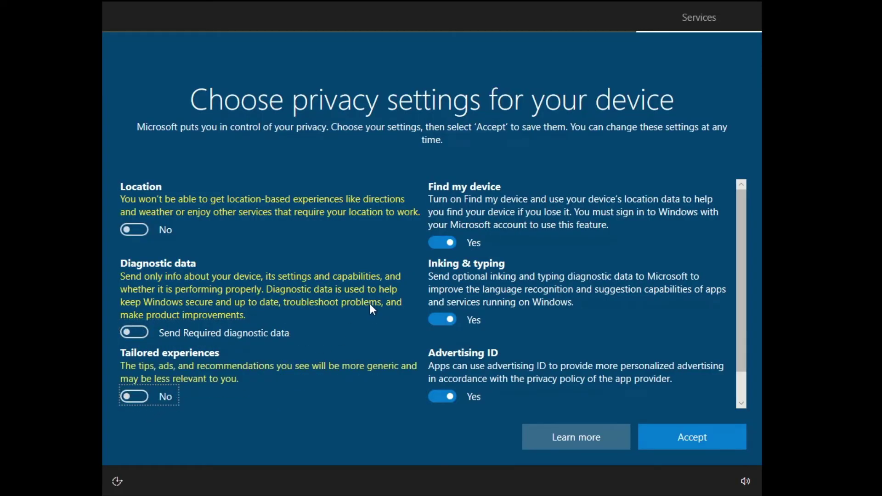
pyautogui.click(445, 244)
pyautogui.click(446, 306)
pyautogui.click(442, 383)
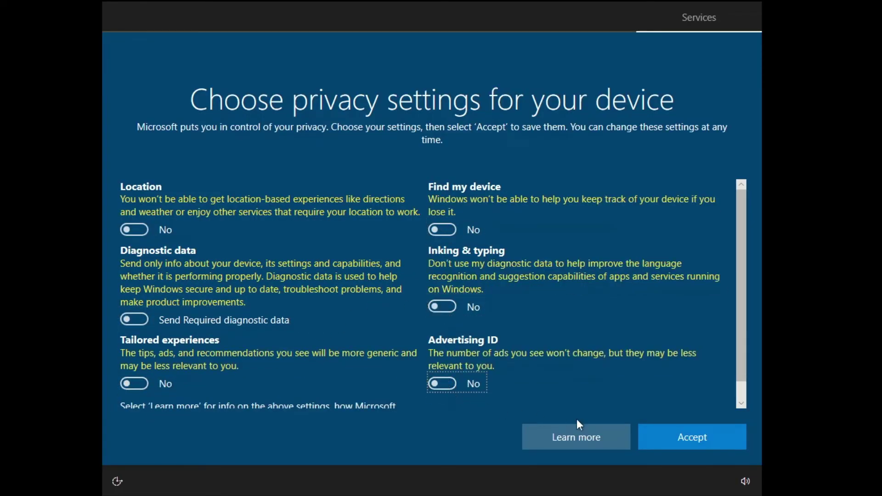
pyautogui.click(713, 440)
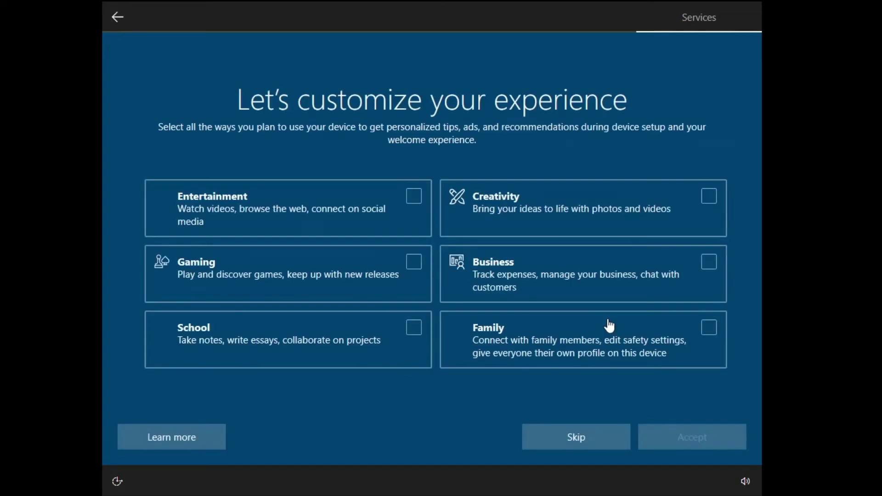
# - Skip device customization, phone linking, Microsoft 365 trial, extra storage, Game Pass and Cortana
pyautogui.click(574, 435)
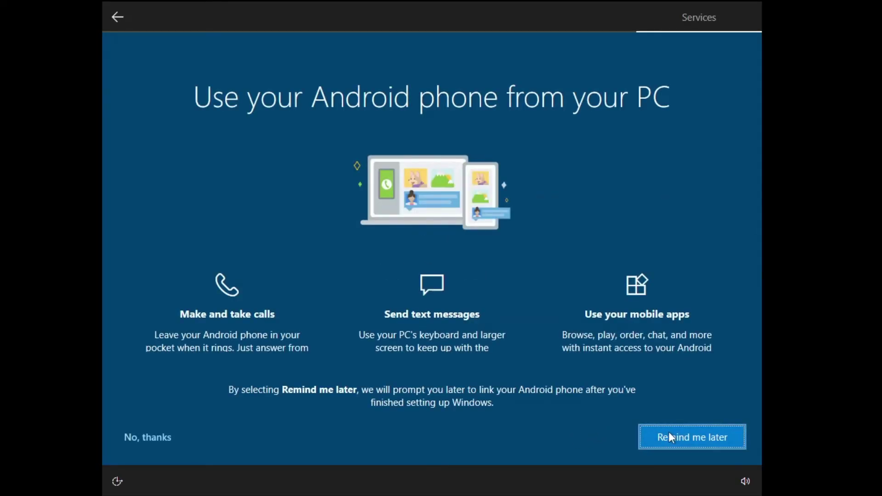
pyautogui.click(669, 435)
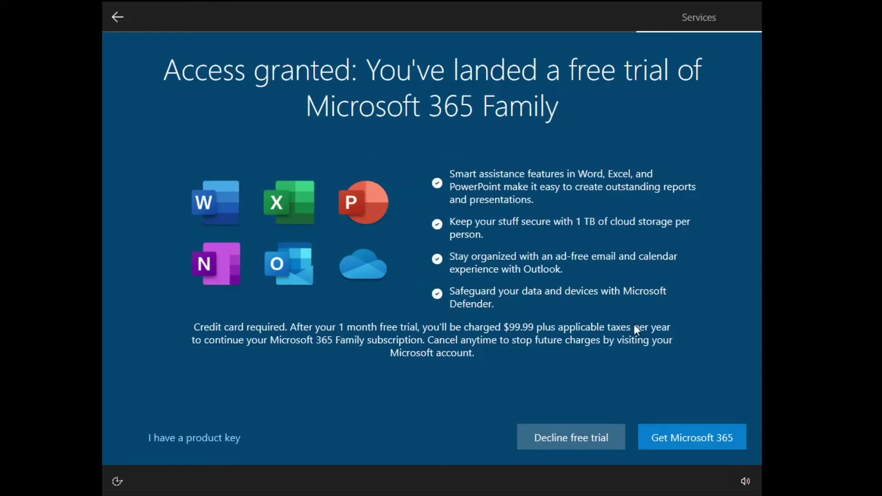
pyautogui.click(583, 438)
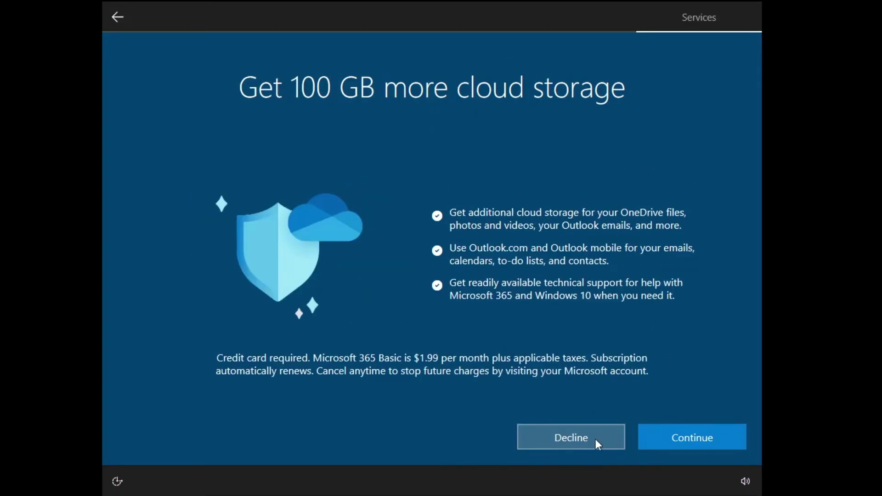
pyautogui.click(593, 440)
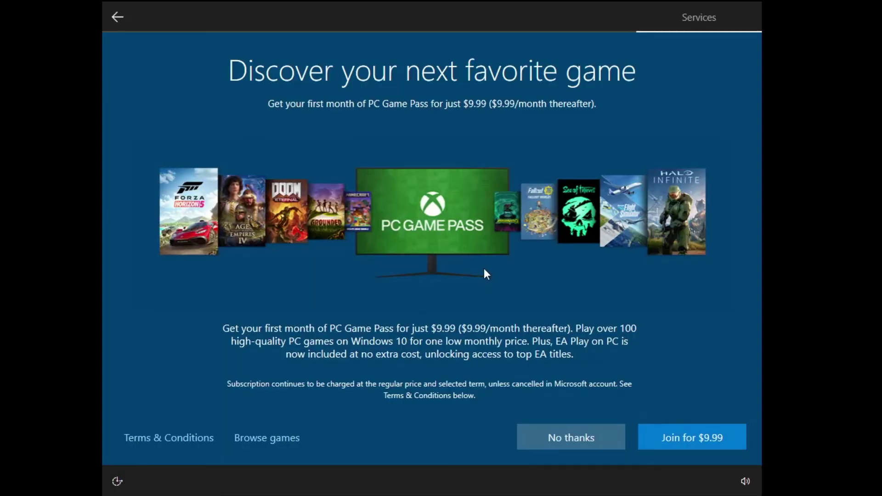
pyautogui.click(573, 436)
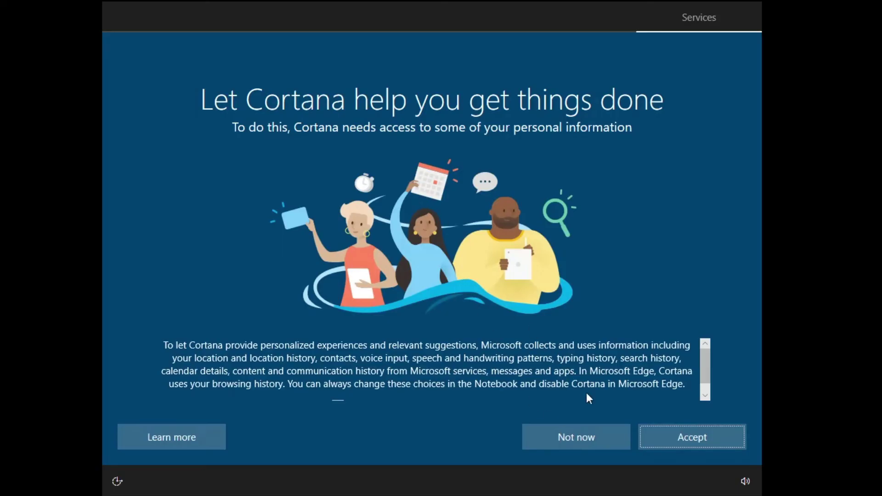
pyautogui.click(597, 437)
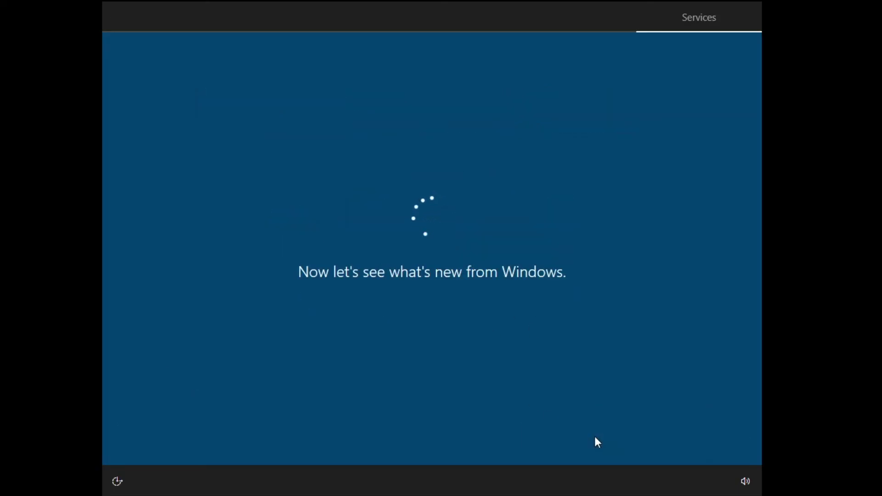